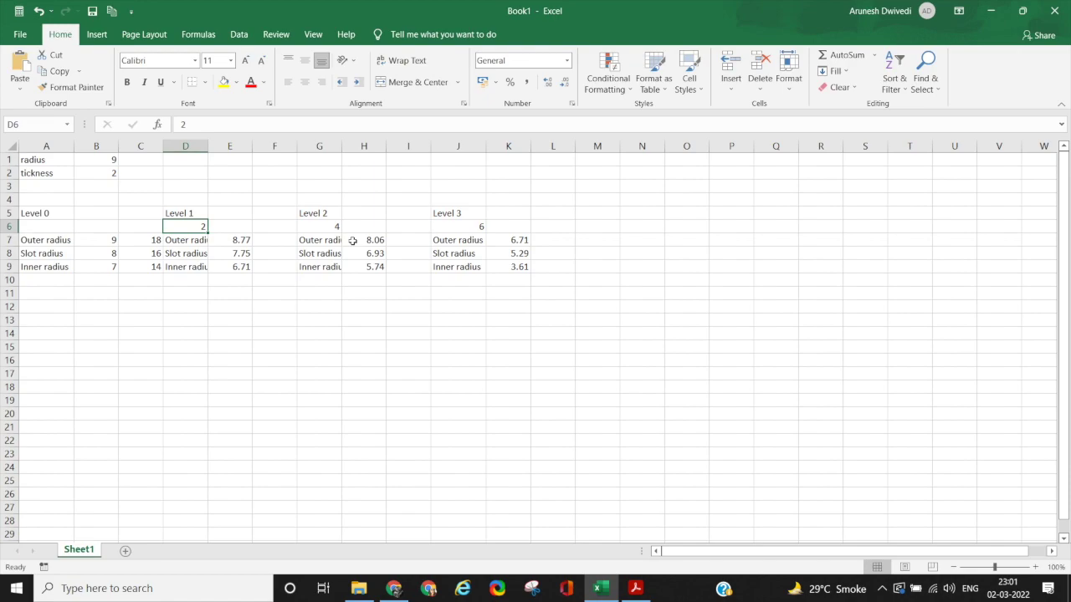
Step: Examine the radius input in B1 and the Level 0 outer and inner radius cells, including the formula in B9
click(91, 163)
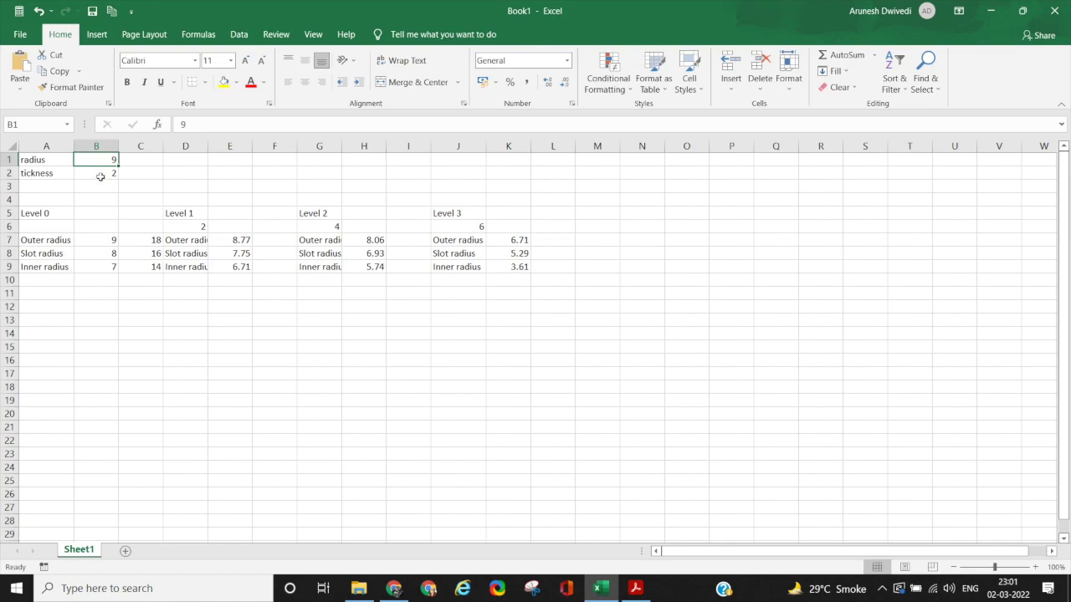
click(110, 242)
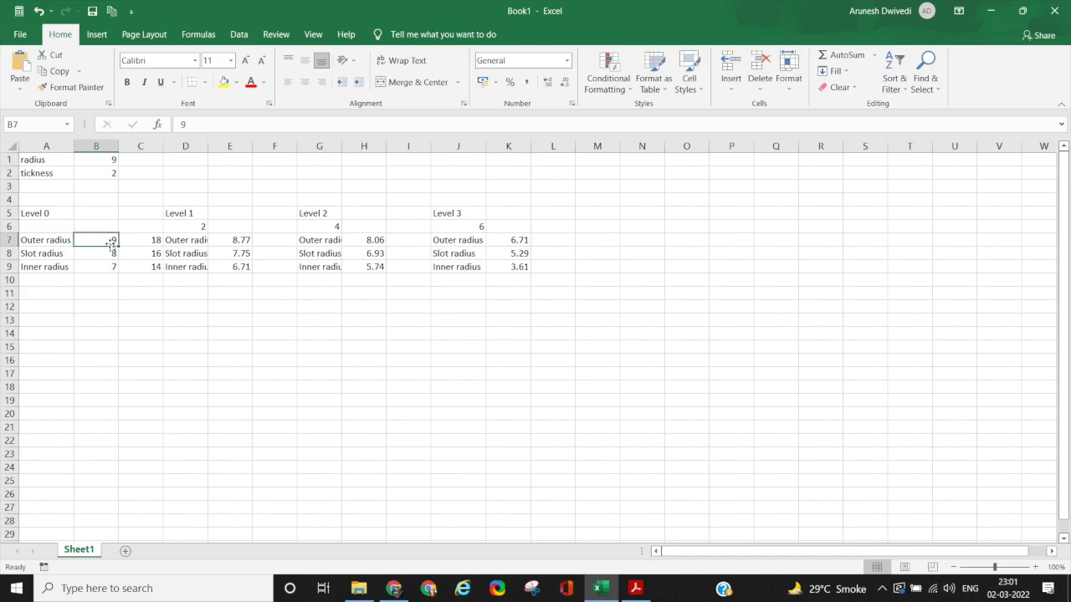
click(107, 267)
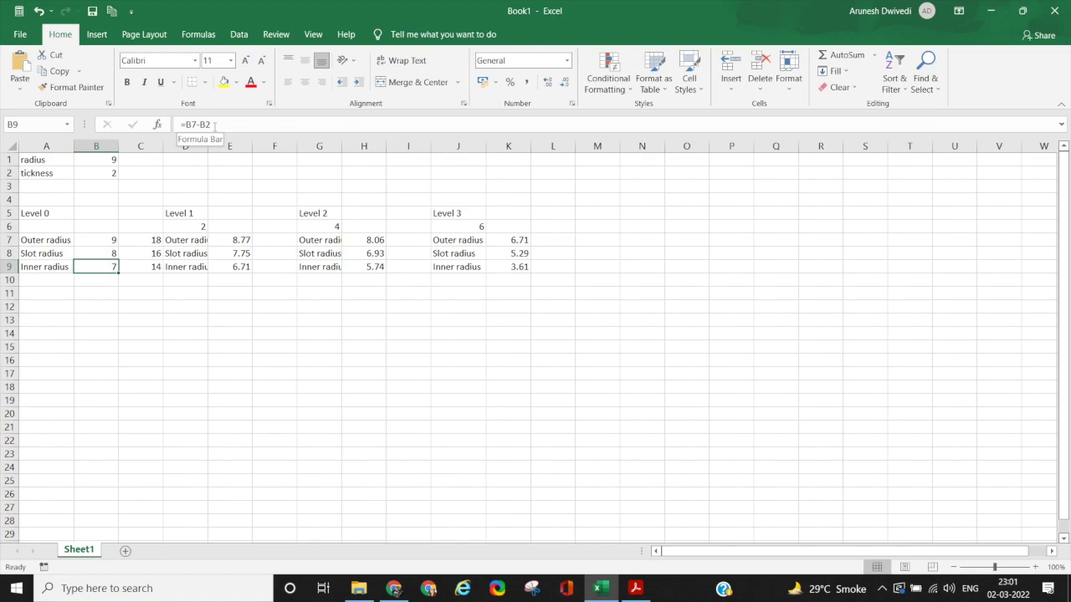
double_click(91, 272)
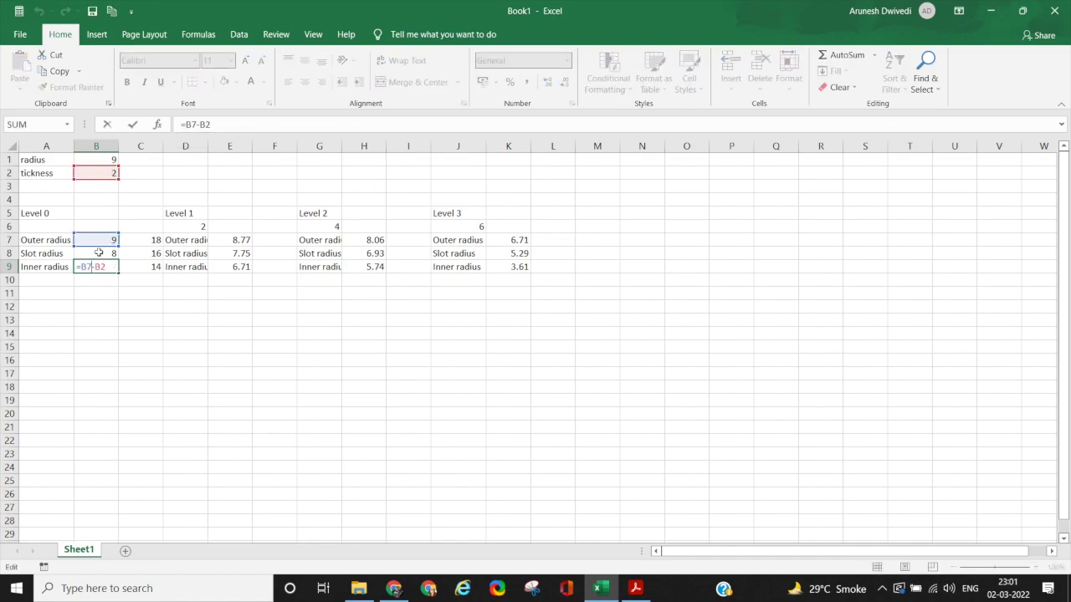
key(Escape)
Step: Examine the Level 0 slot radius formula in B8 and the outer and inner radius cells it averages
click(104, 252)
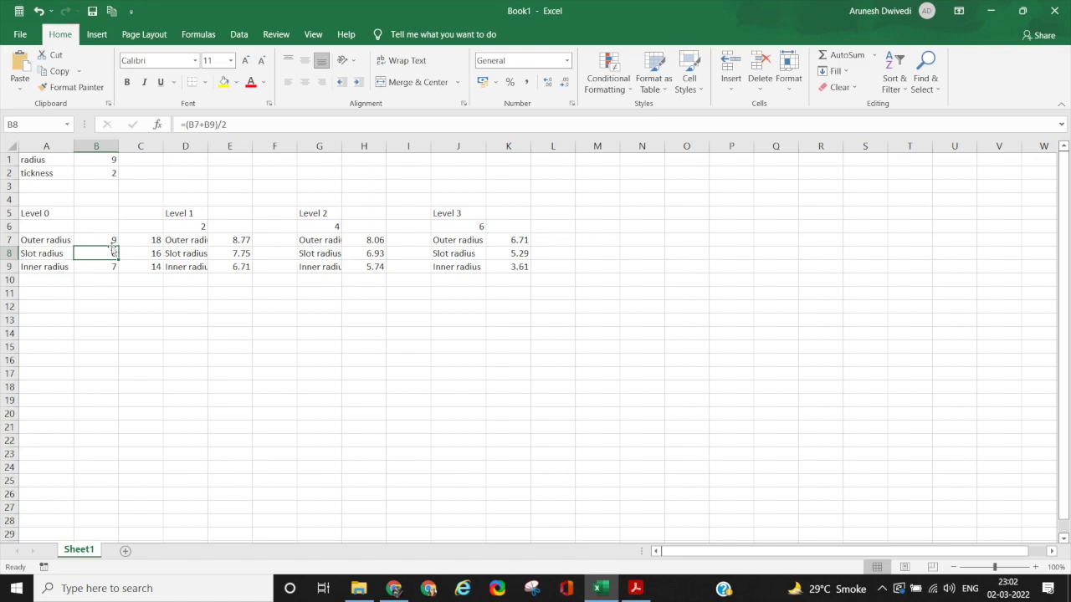
key(Up)
key(Down)
key(Down)
key(Down)
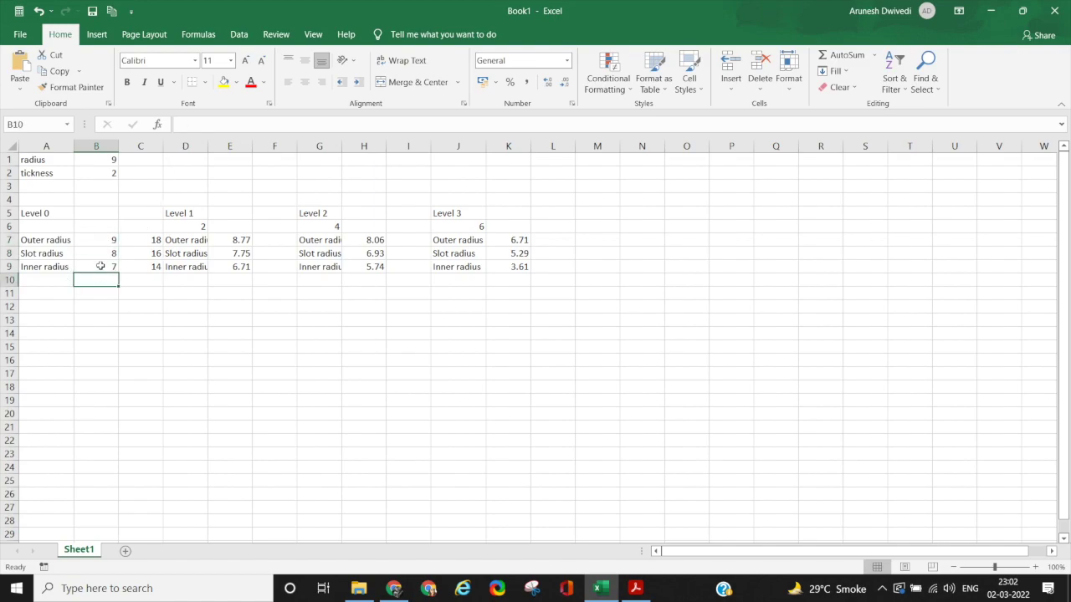
key(Up)
key(Up)
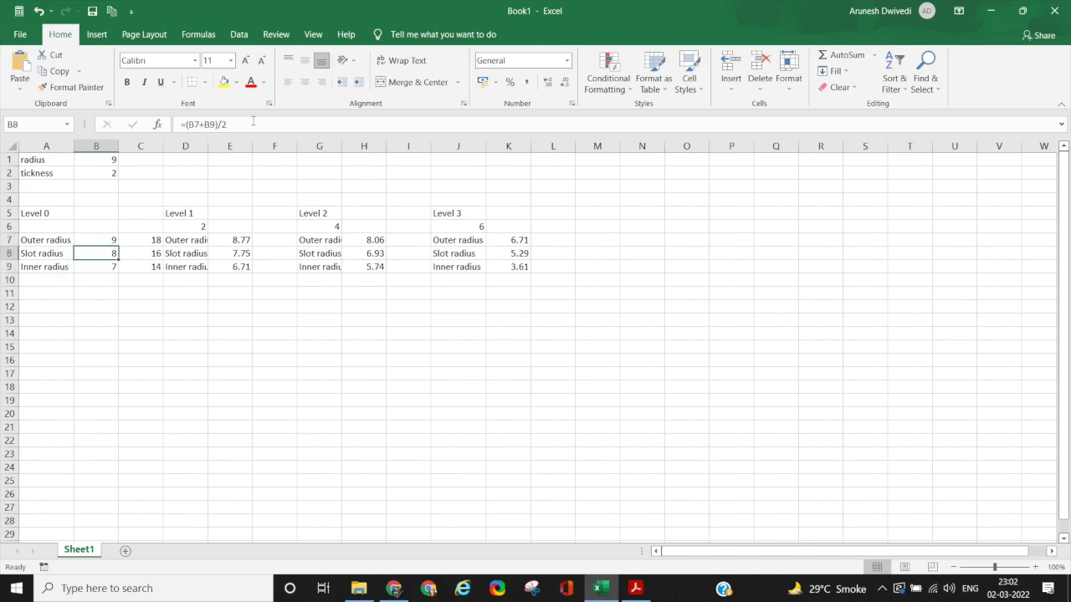
drag(235, 127, 175, 128)
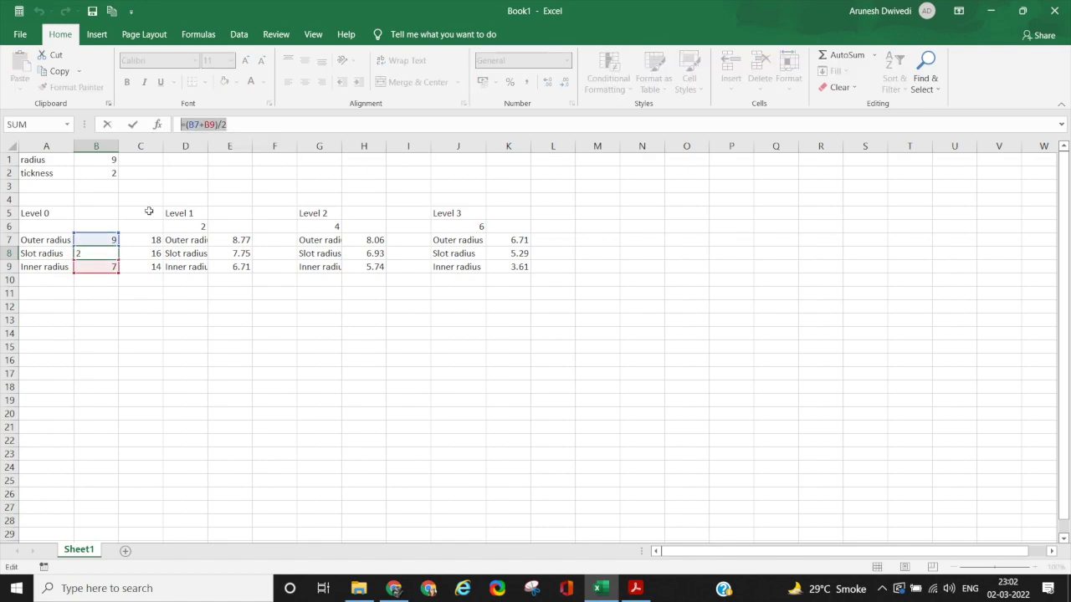
key(Escape)
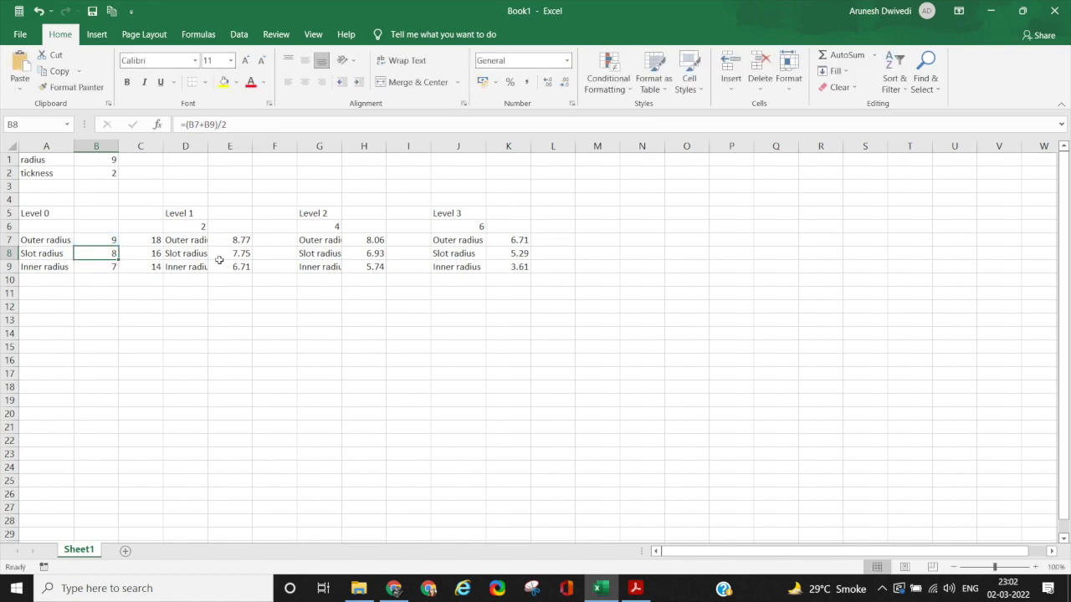
Step: Check the hemisphere Pythagorean Theorem diagram in the browser, return to Excel and widen column D to fit the Level 1 labels
key(alt+Tab)
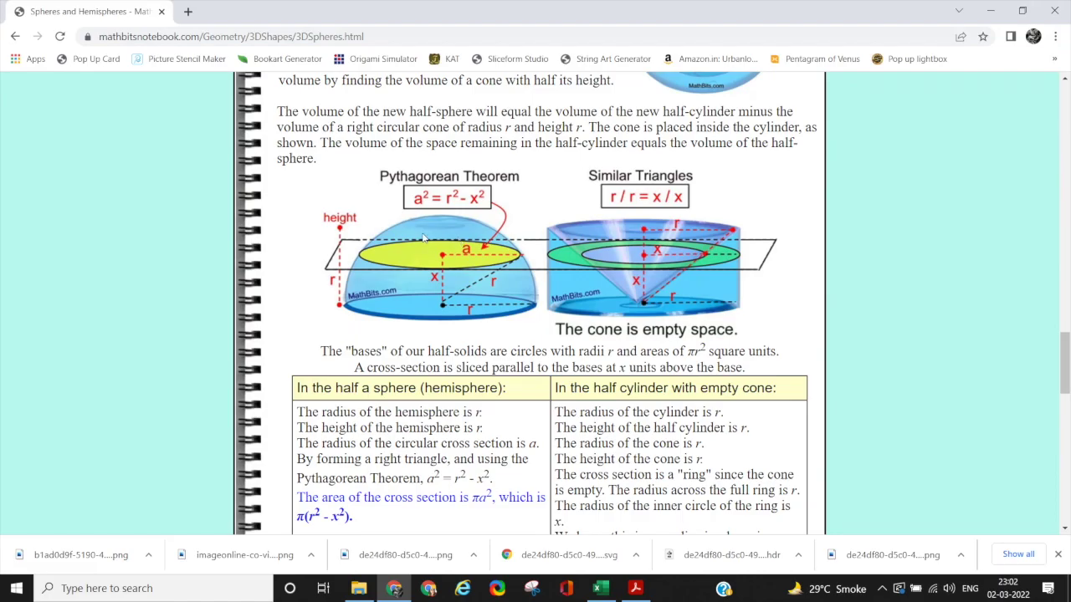
key(alt+Tab)
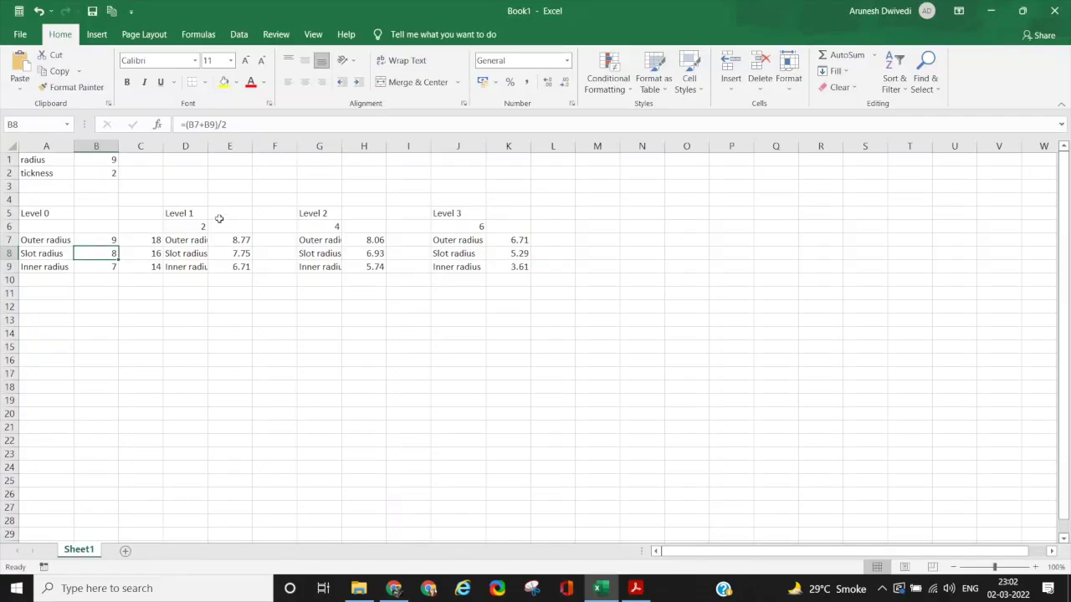
click(174, 241)
drag(207, 144, 217, 144)
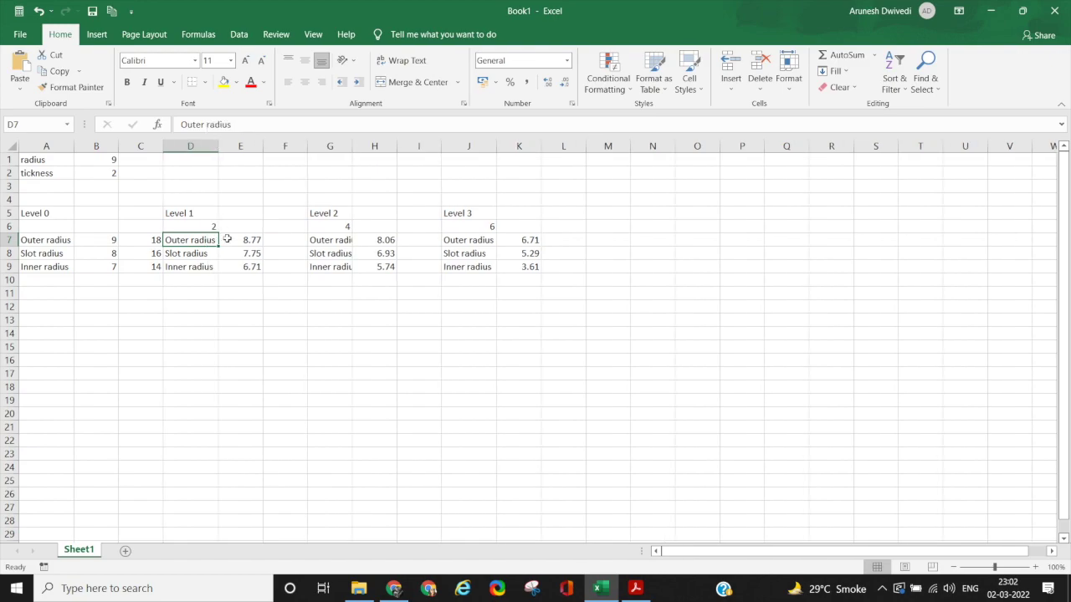
Step: Examine the Level 1 outer, slot and inner radius formulas in E7:E9 and the cells they reference
click(224, 240)
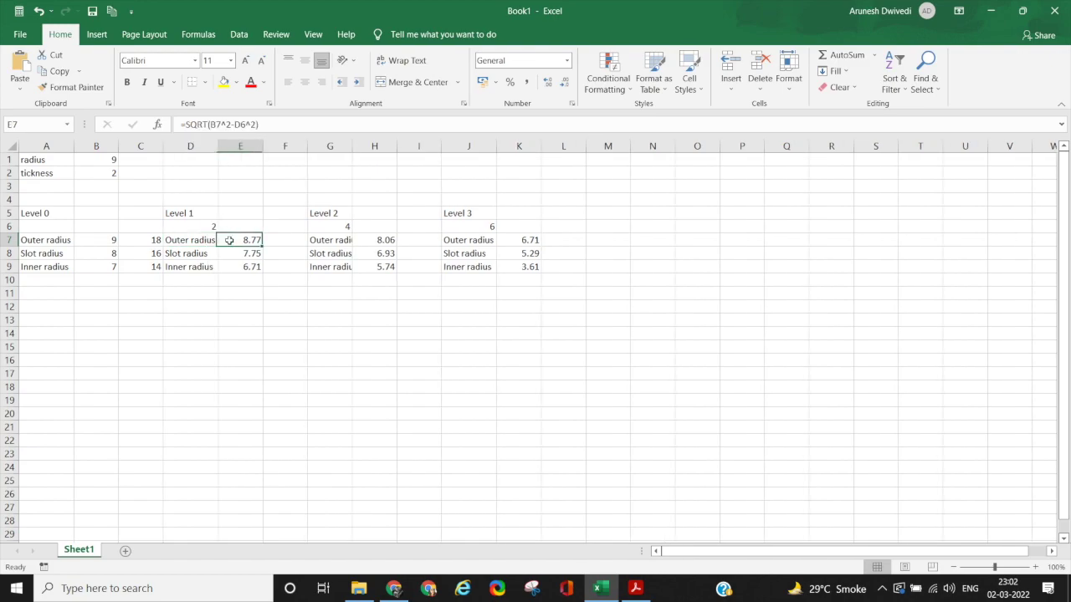
click(108, 241)
click(179, 227)
click(238, 244)
key(Down)
key(Down)
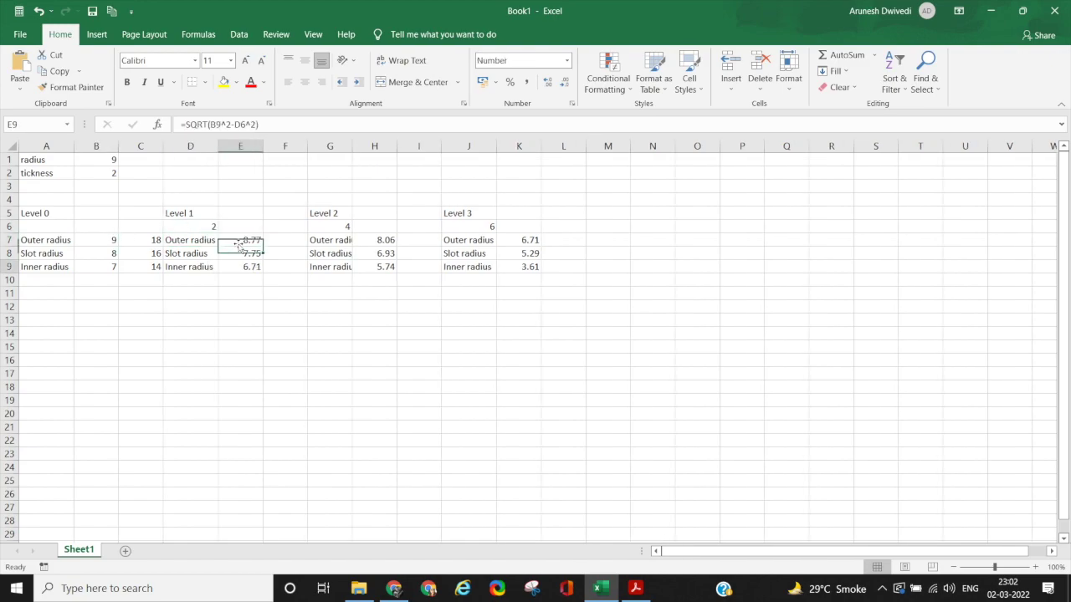
double_click(238, 243)
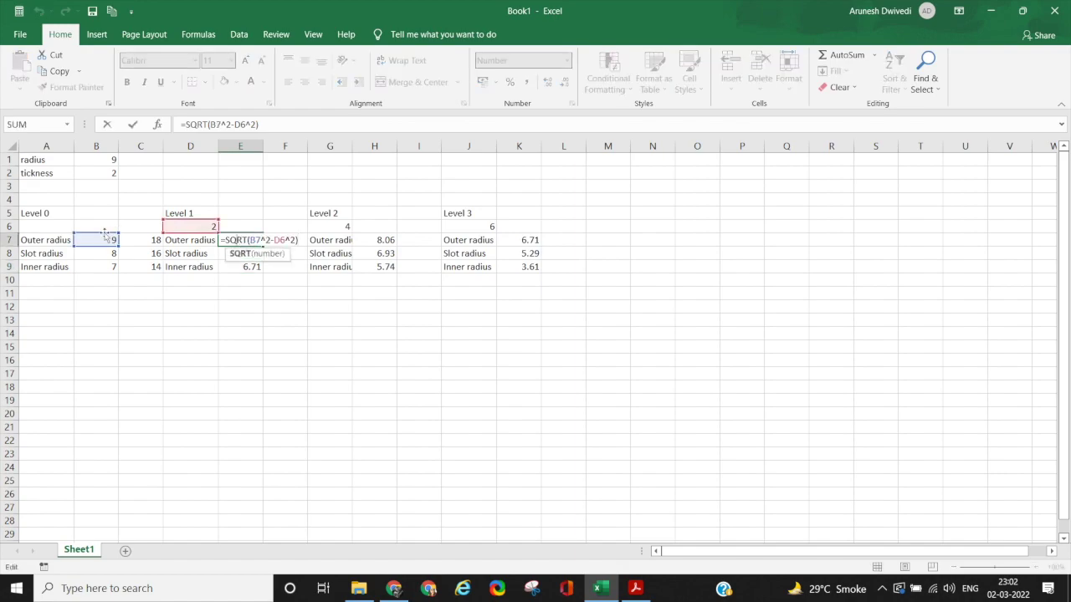
key(Escape)
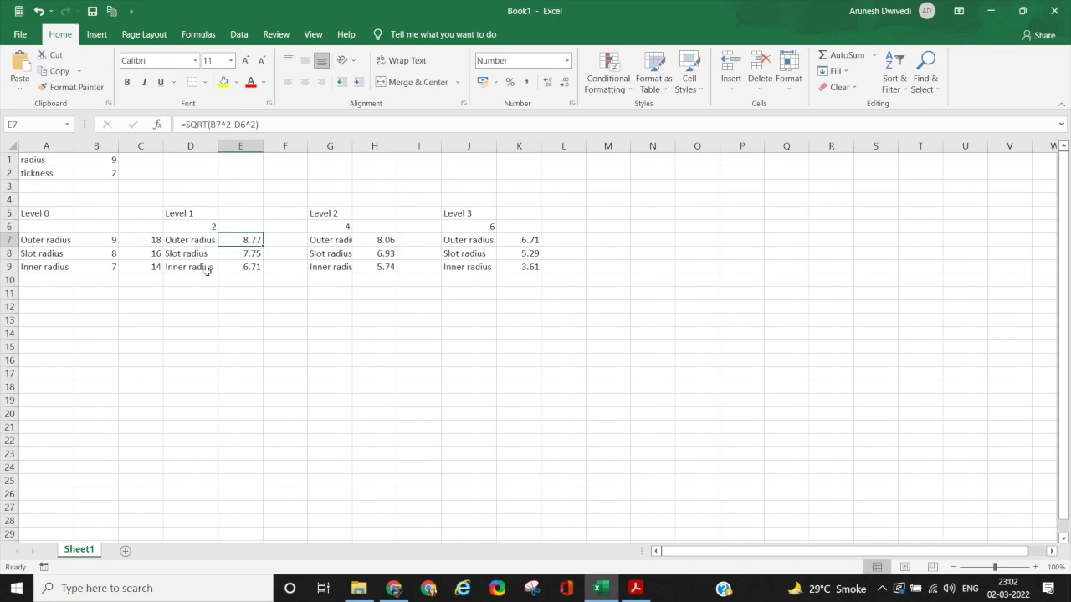
click(246, 250)
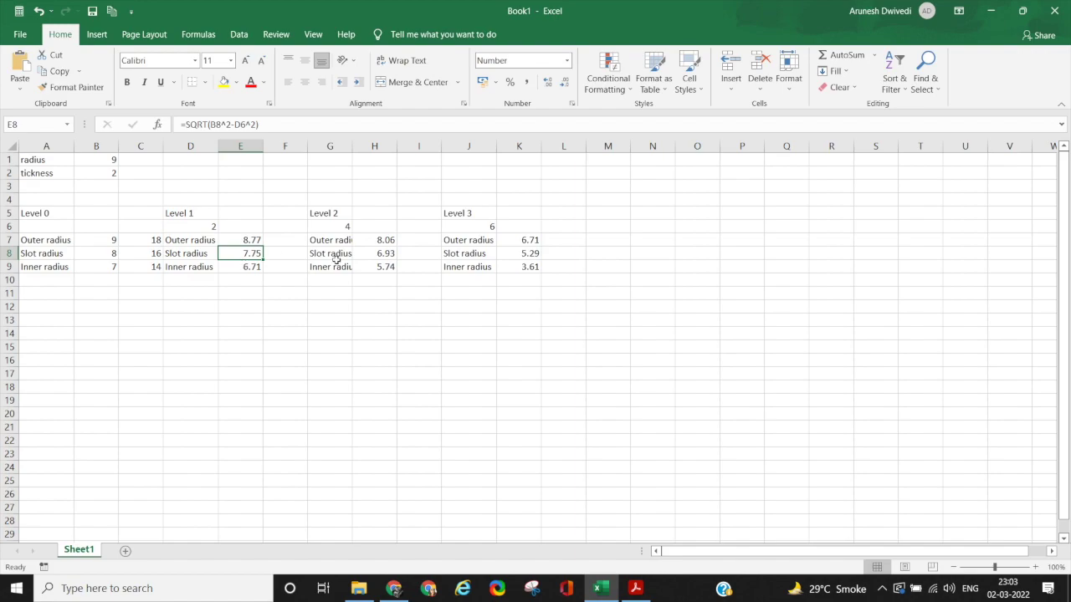
click(238, 241)
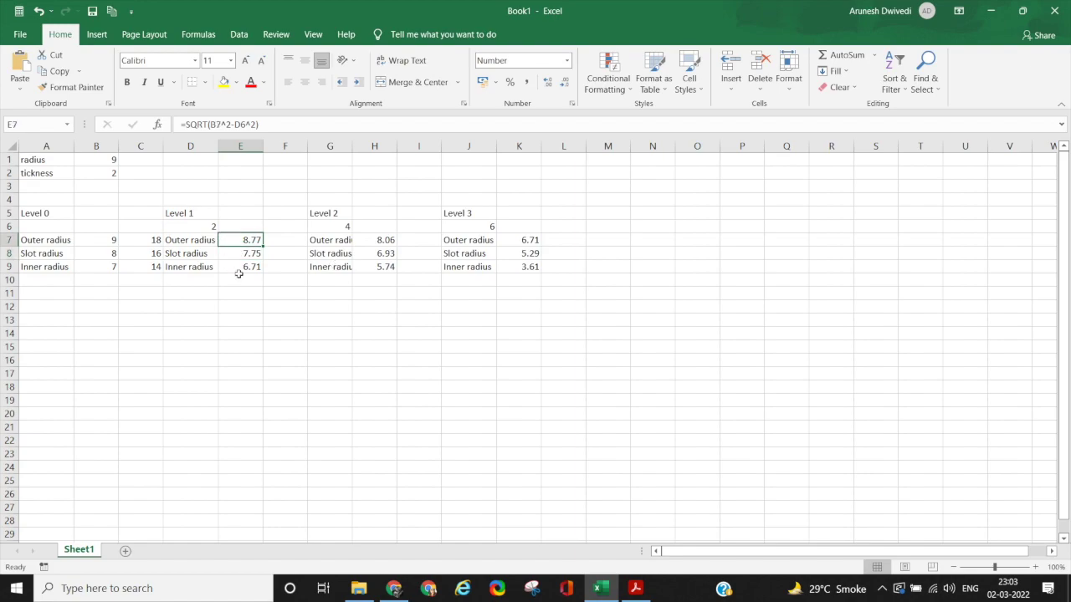
click(245, 268)
click(238, 253)
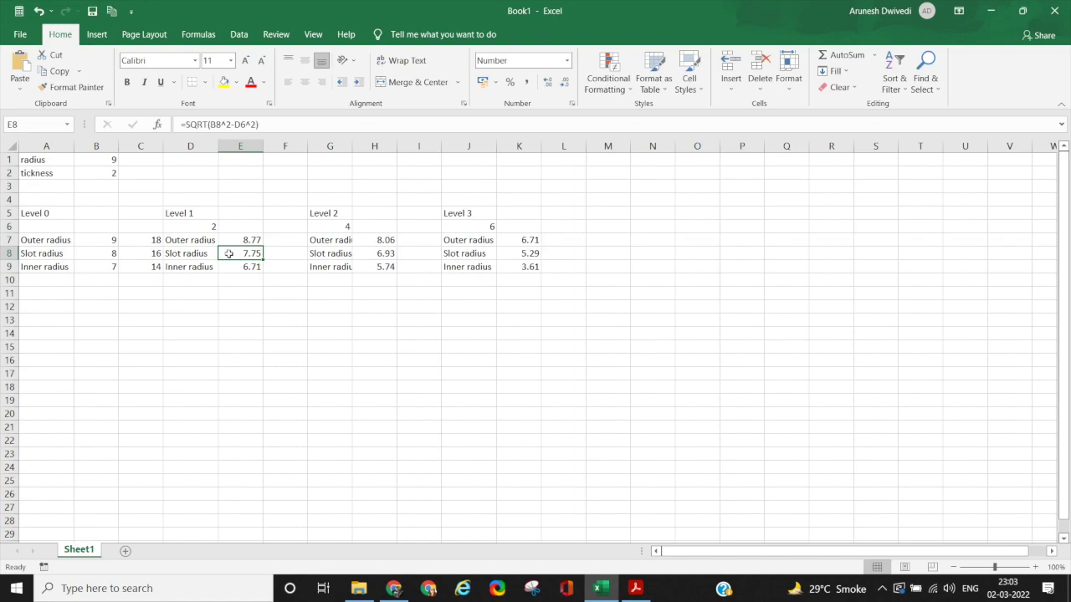
Step: Copy the Level 0 doubling formulas from C7:C9 into F7:F9 to compute the Level 1 diameters
drag(146, 242, 146, 267)
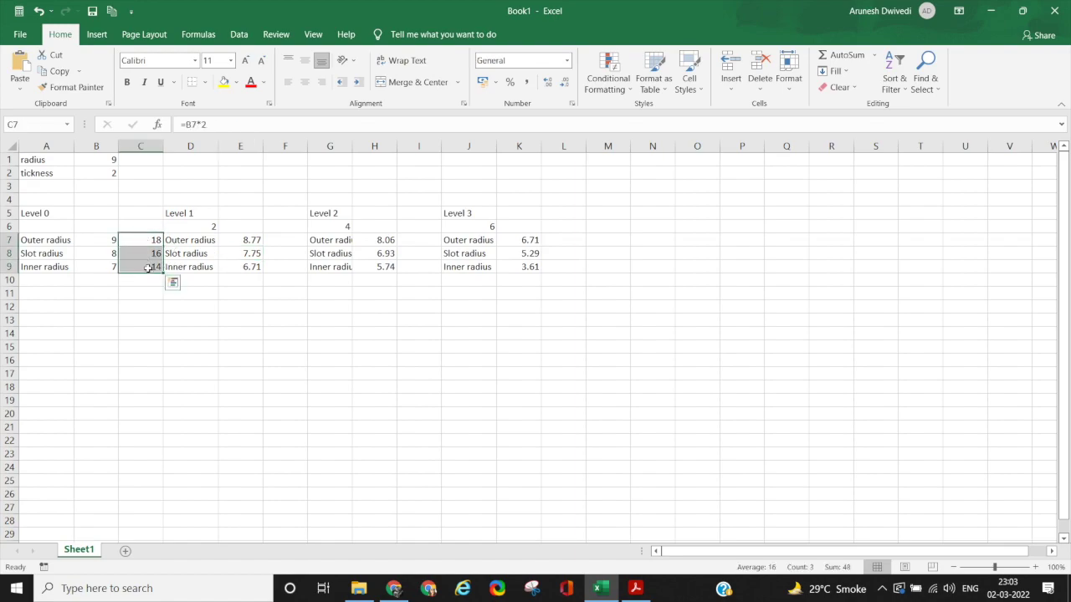
click(129, 241)
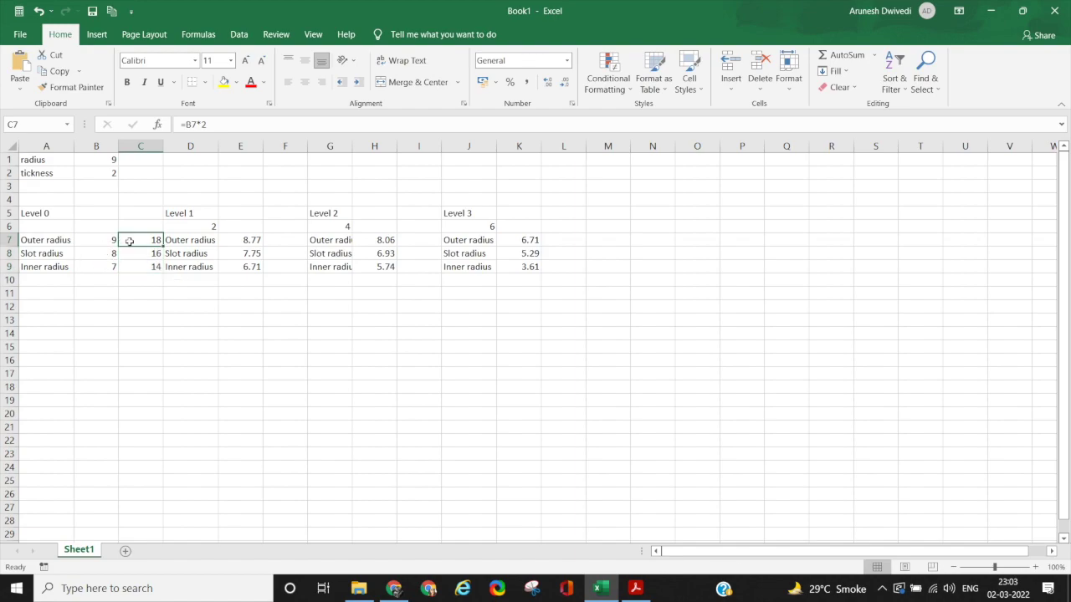
click(109, 240)
drag(134, 240, 143, 266)
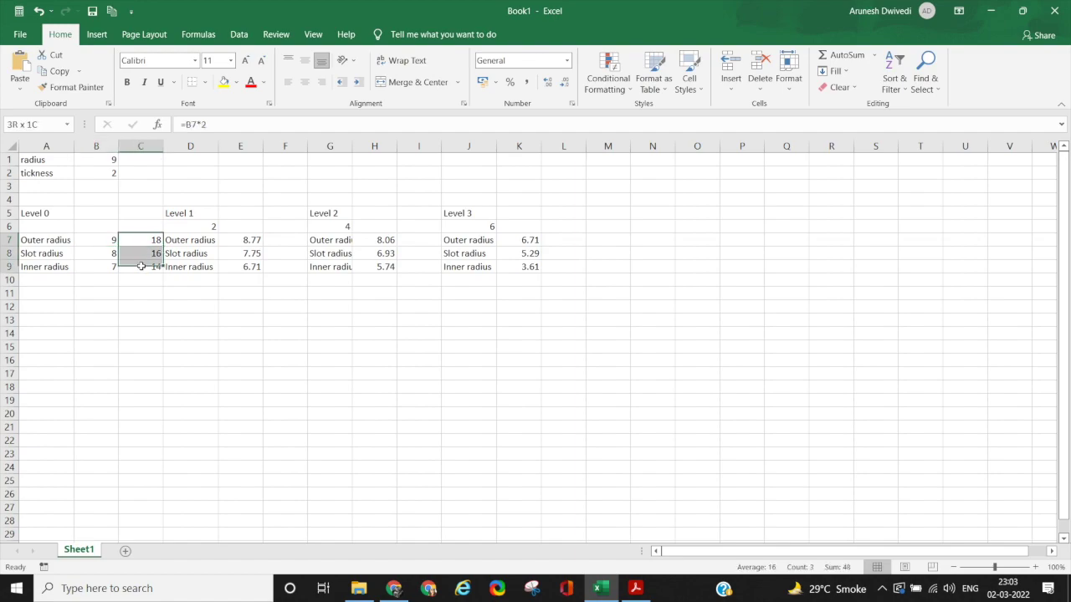
key(ctrl+c)
click(290, 240)
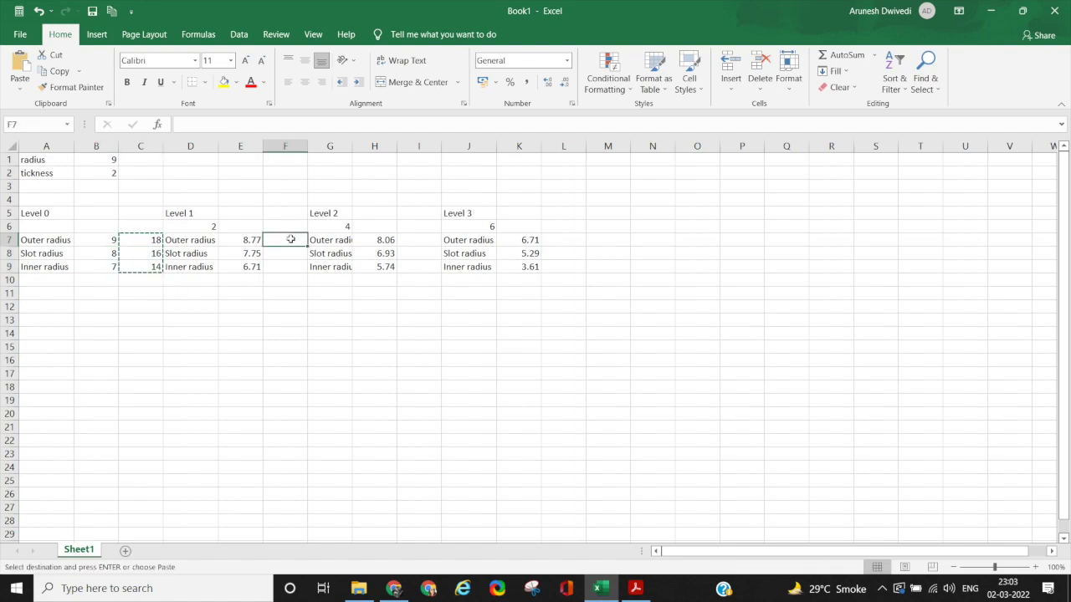
key(ctrl+v)
Step: Examine the Level 2 and Level 3 outer radius formulas in H7 and K7, their level heights and the thickness value
click(338, 225)
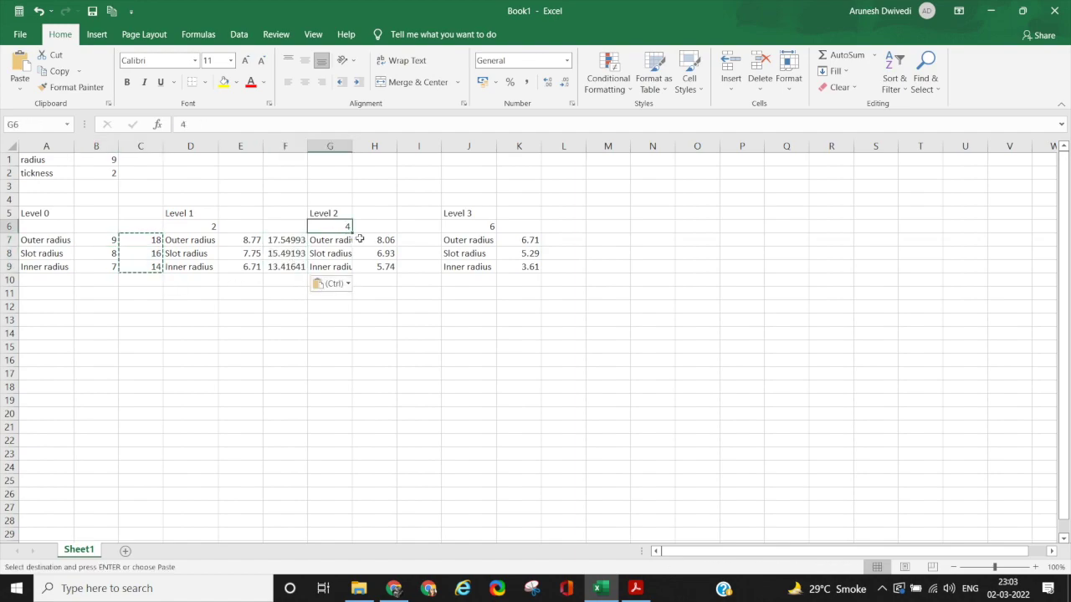
click(374, 240)
double_click(374, 240)
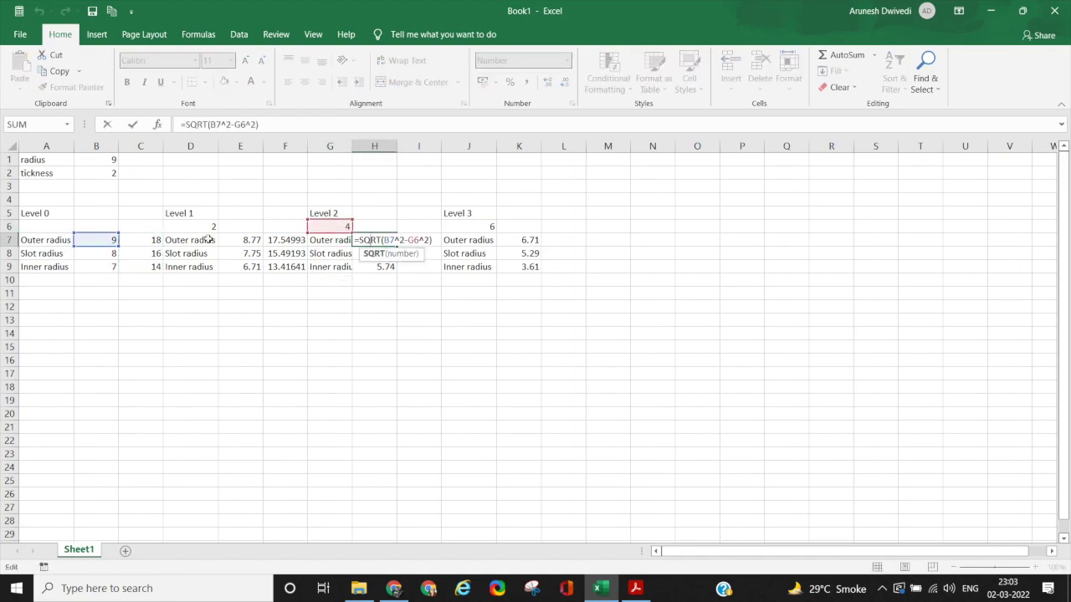
key(Escape)
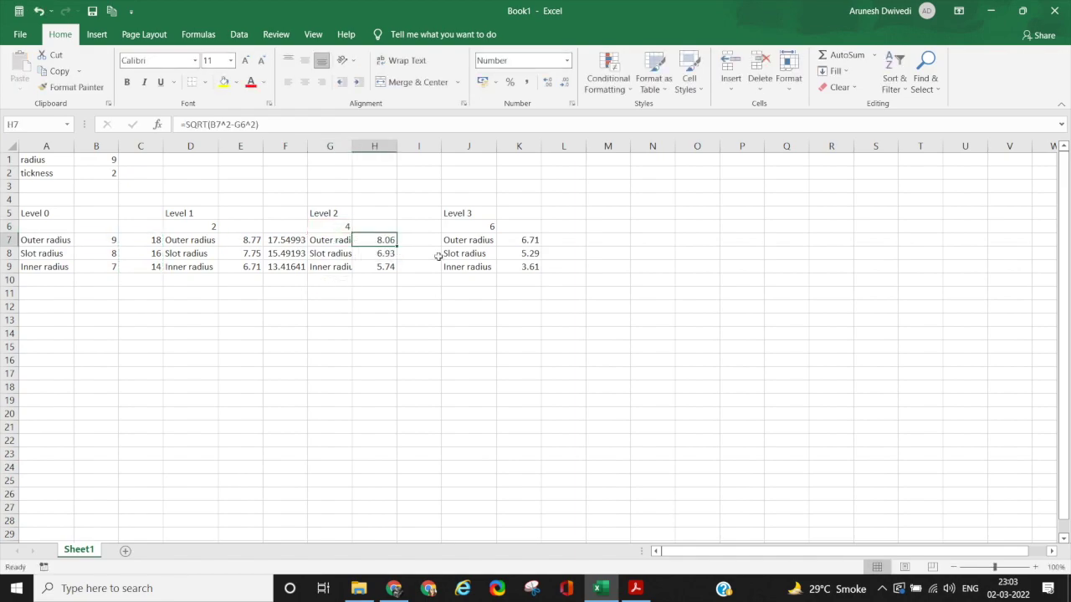
click(467, 224)
double_click(525, 241)
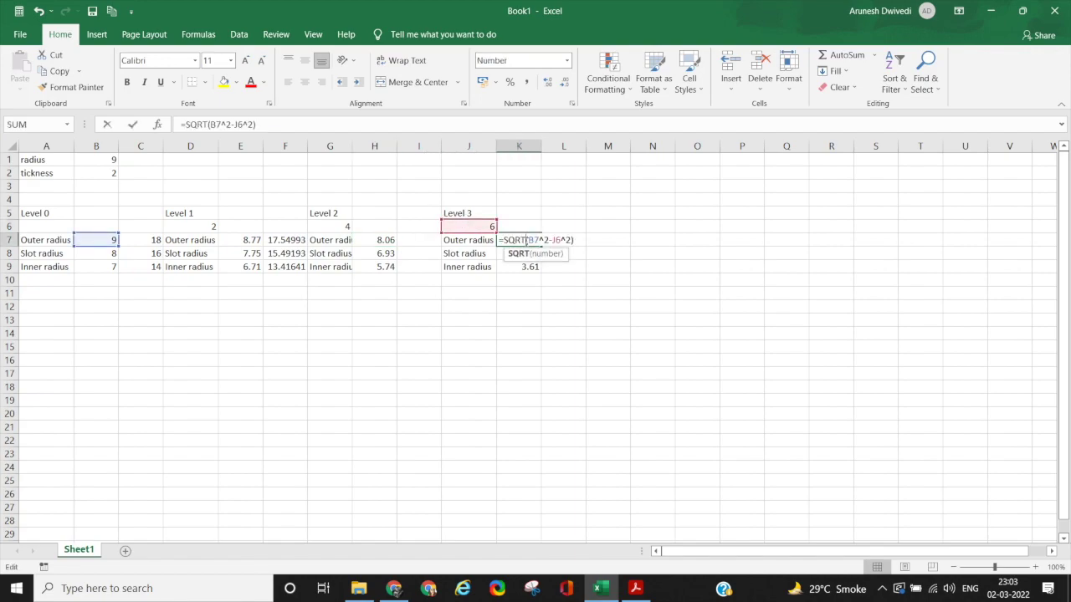
click(464, 226)
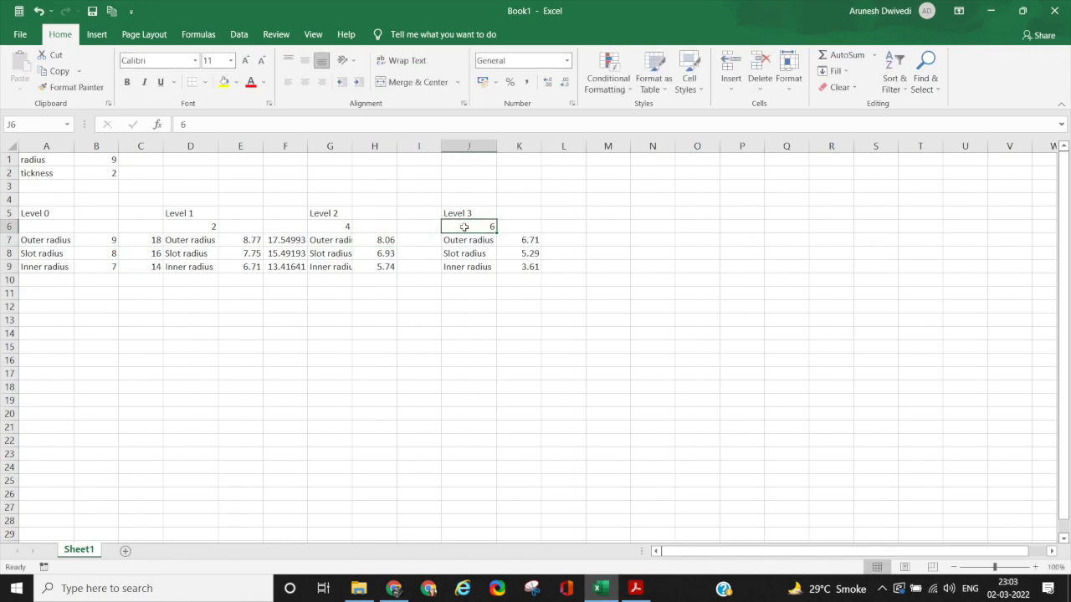
drag(115, 173, 216, 231)
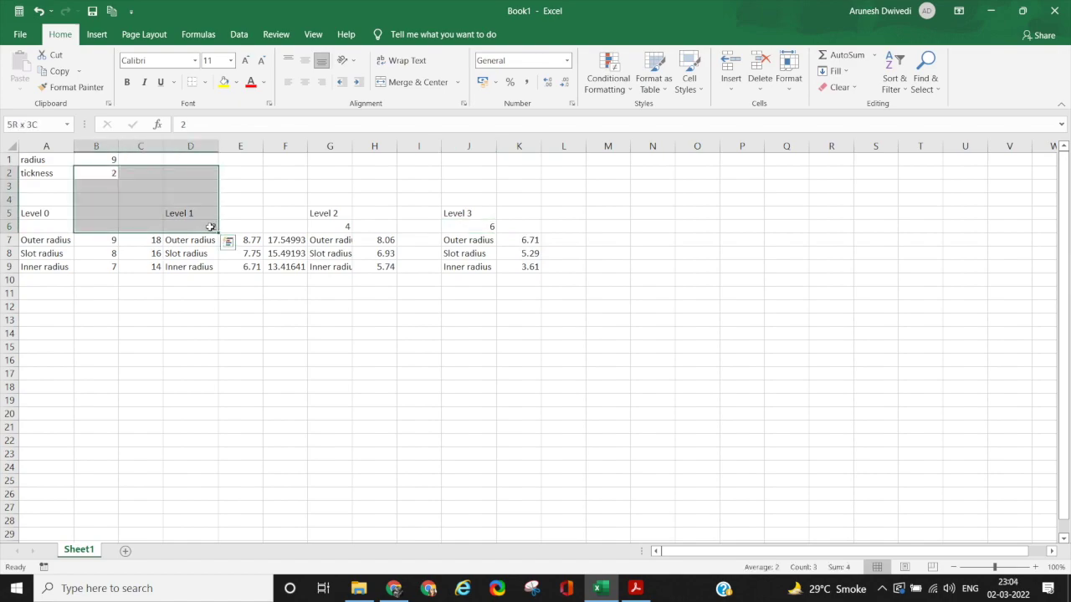
click(211, 227)
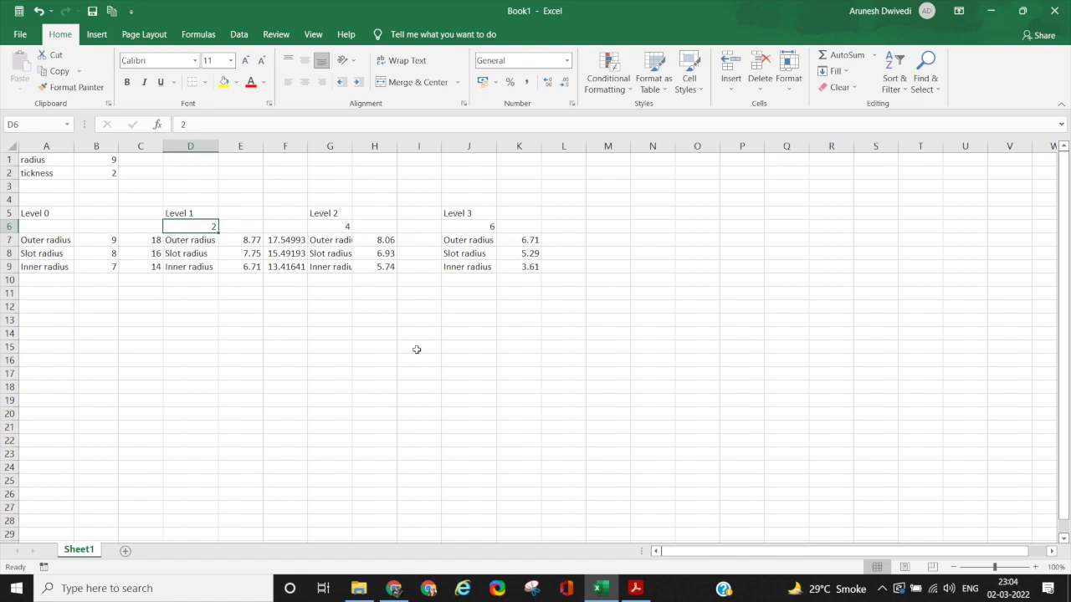
Step: Copy the Level 1 diameter formulas from F7:F9 into I7:I9 and L7:L9 for Levels 2 and 3
drag(283, 242, 287, 266)
key(ctrl+c)
click(415, 244)
key(ctrl+v)
click(554, 240)
key(ctrl+v)
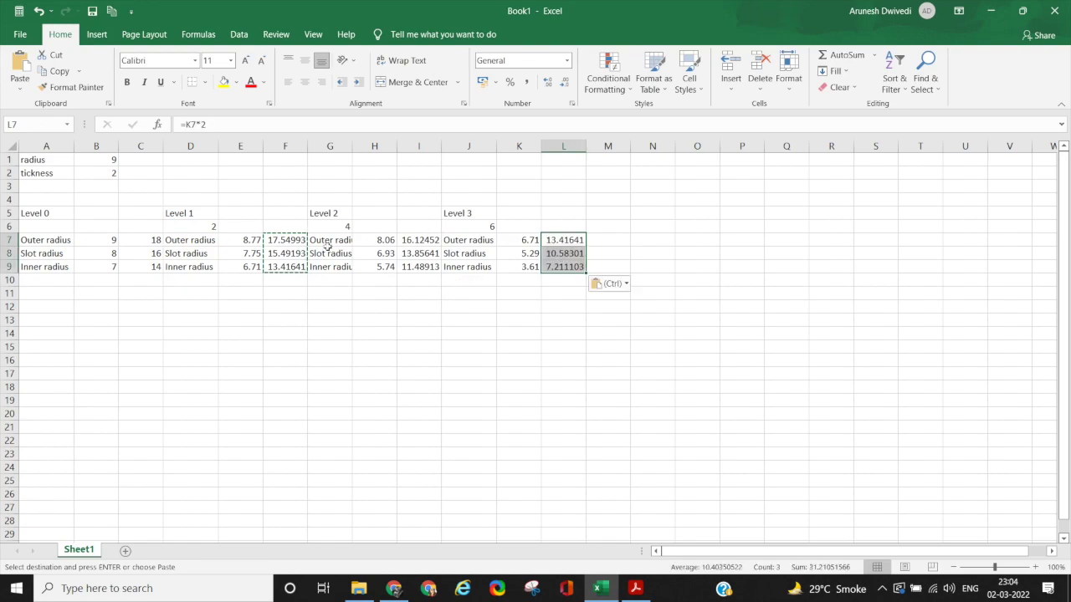
Step: Fill the diameter cells C7:C9, F7:F9, I7:I9 and L7:L9 of all four levels with yellow
shift+click(417, 240)
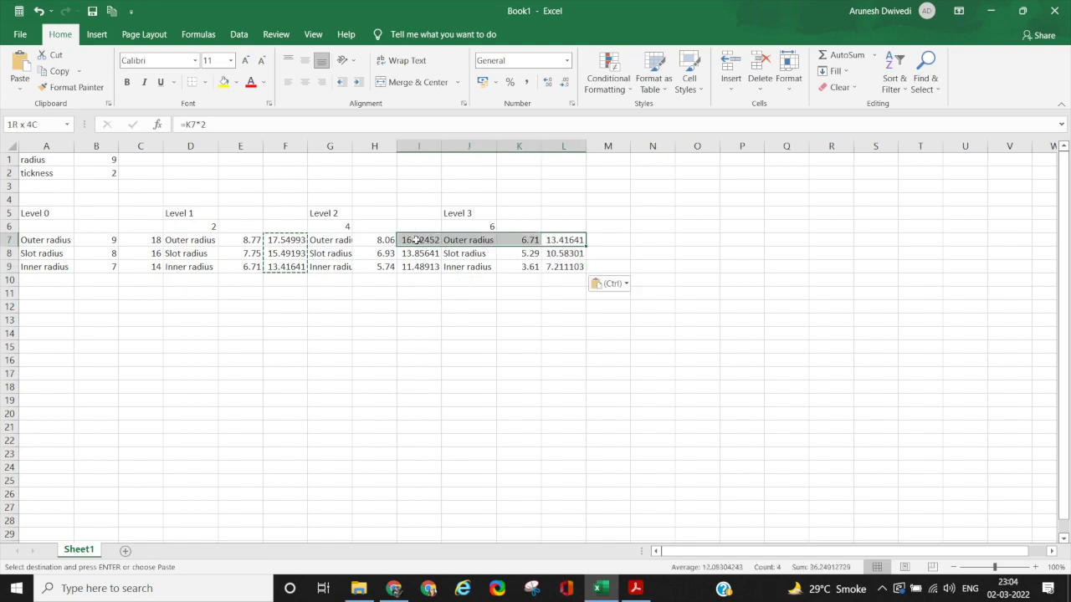
shift+click(420, 249)
drag(570, 239, 569, 266)
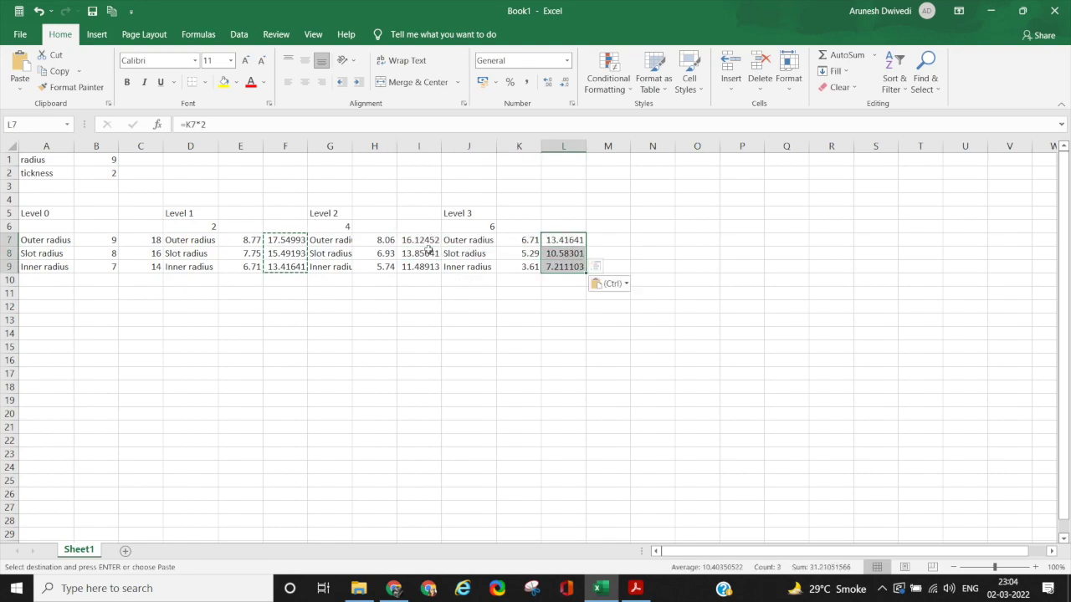
drag(419, 240, 418, 266)
drag(285, 240, 284, 264)
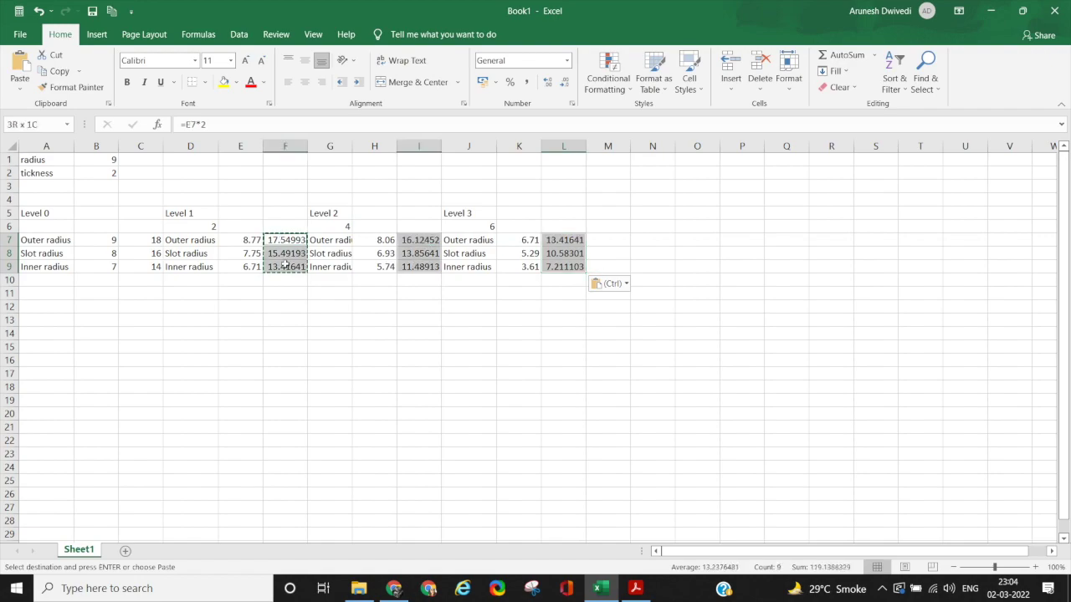
drag(148, 240, 150, 262)
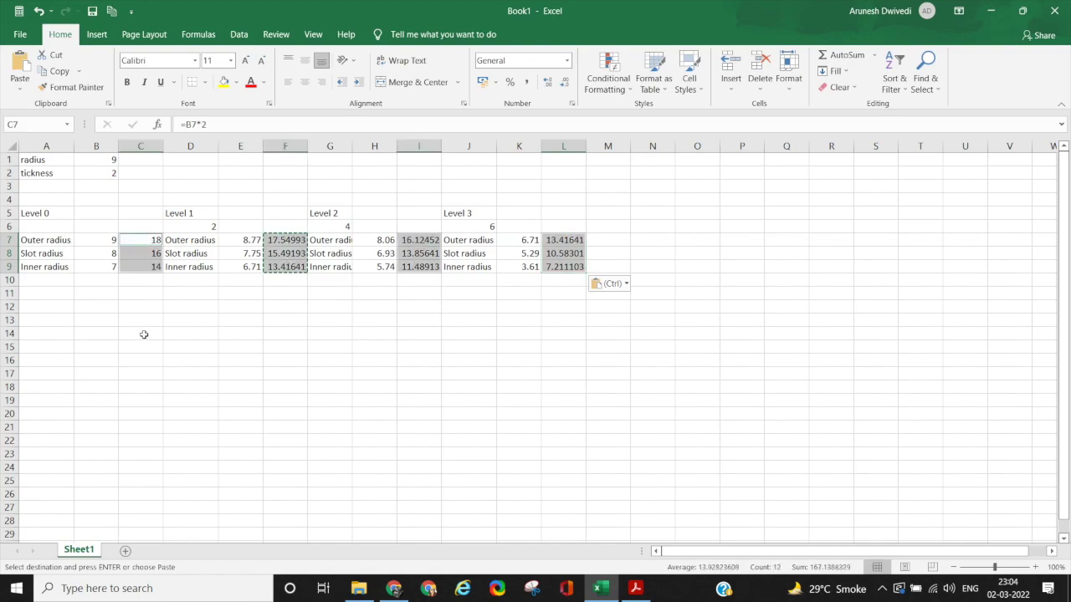
click(223, 81)
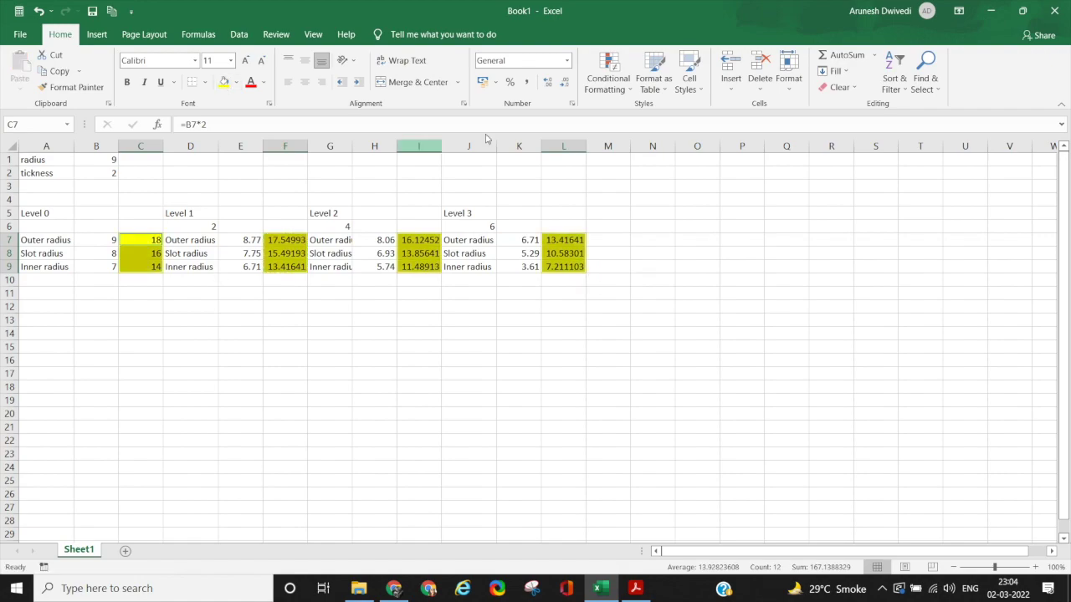
Step: Format the highlighted diameter values of all four levels to show two decimal places
click(564, 84)
click(563, 84)
click(563, 84)
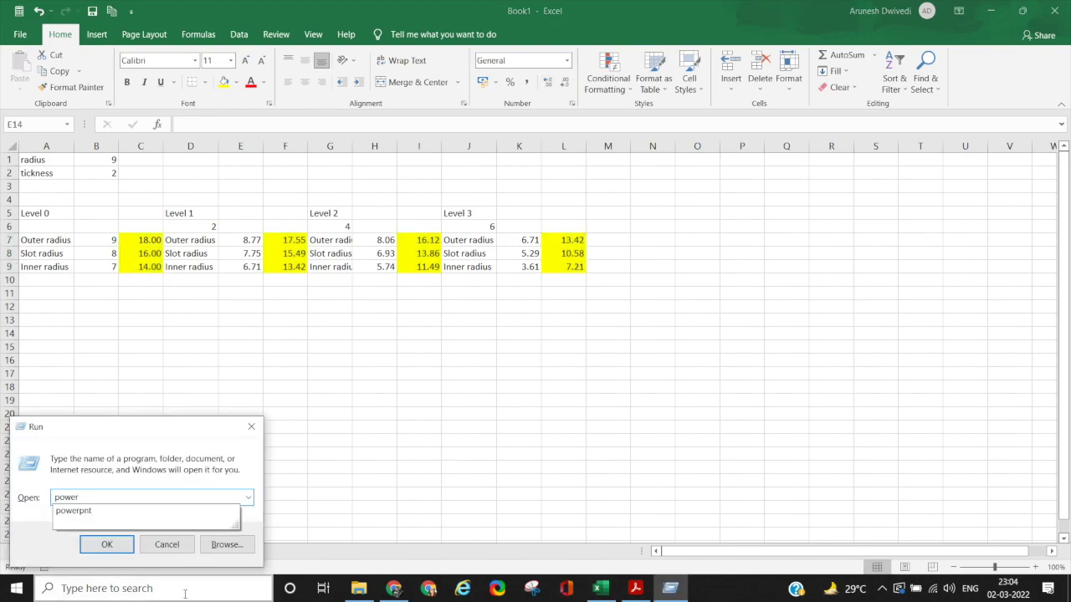
Step: Launch PowerPoint with the Run command powerpnt and start a blank presentation
key(Return)
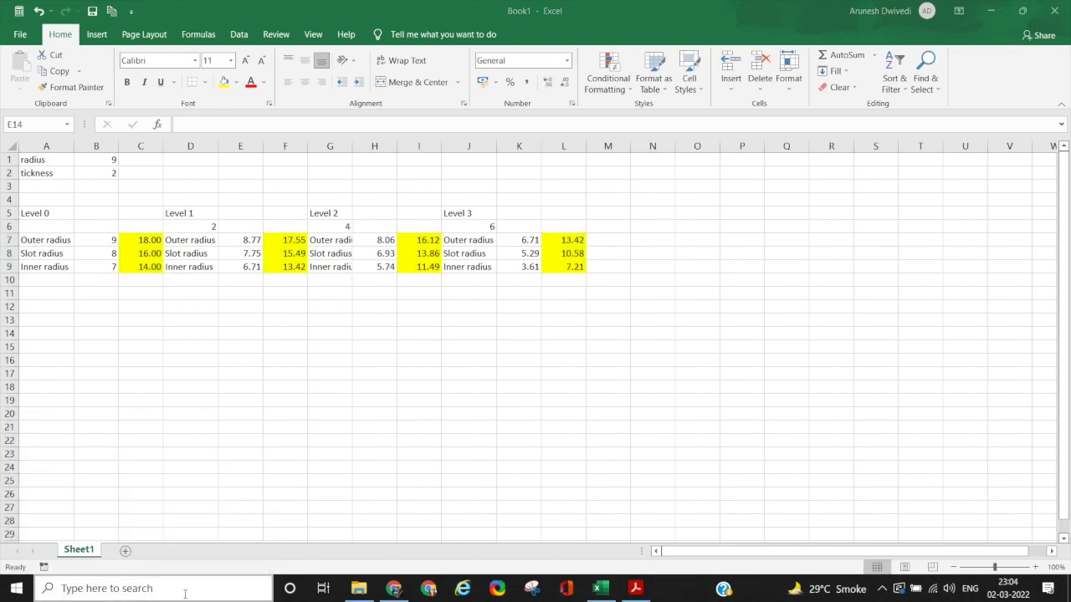
key(super+r)
text(powerp)
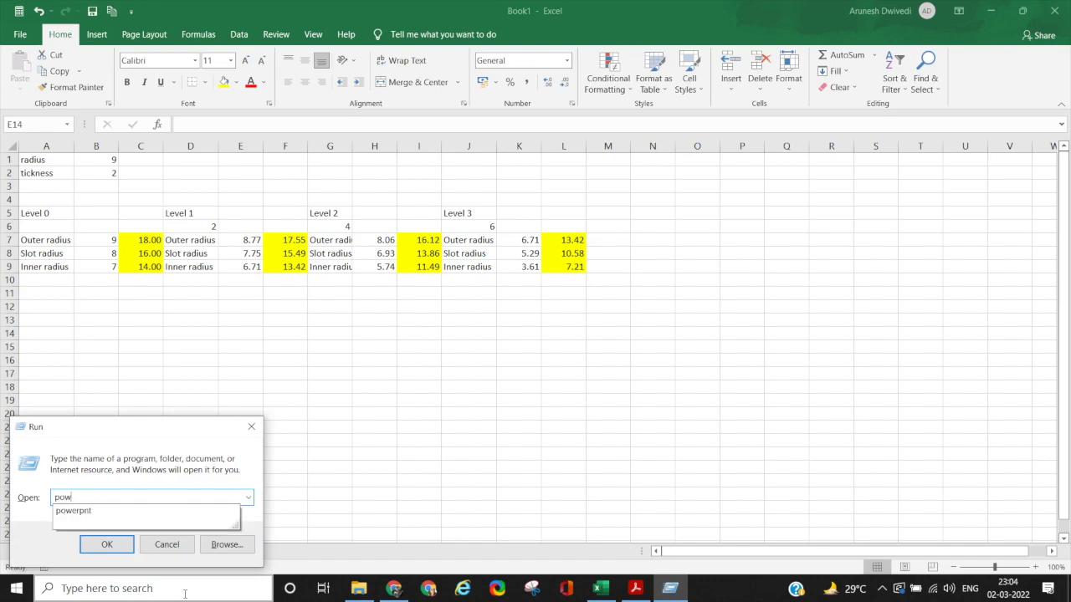
text(nt)
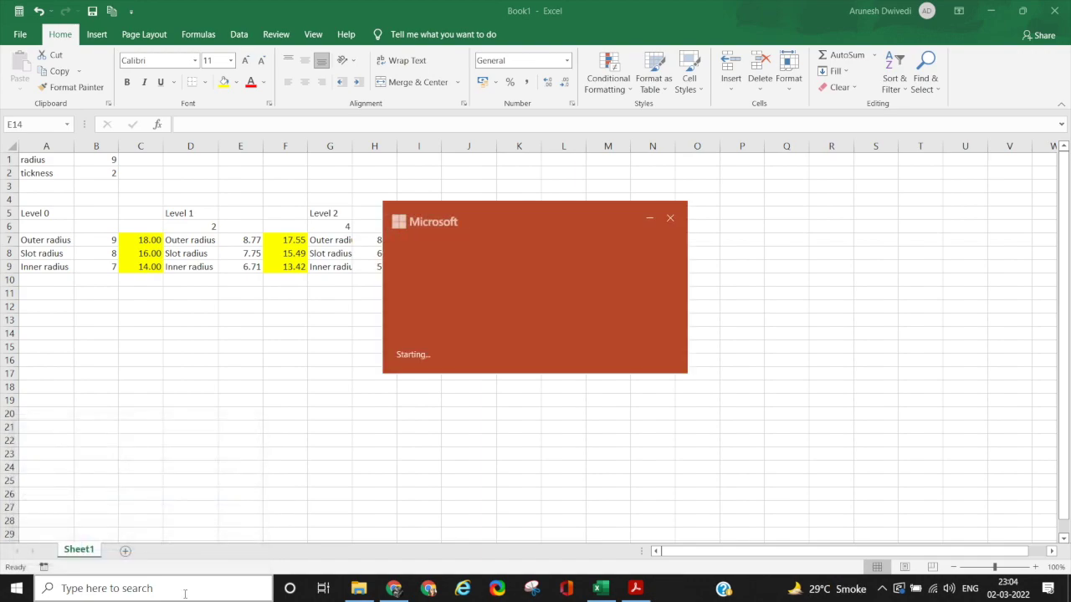
key(Return)
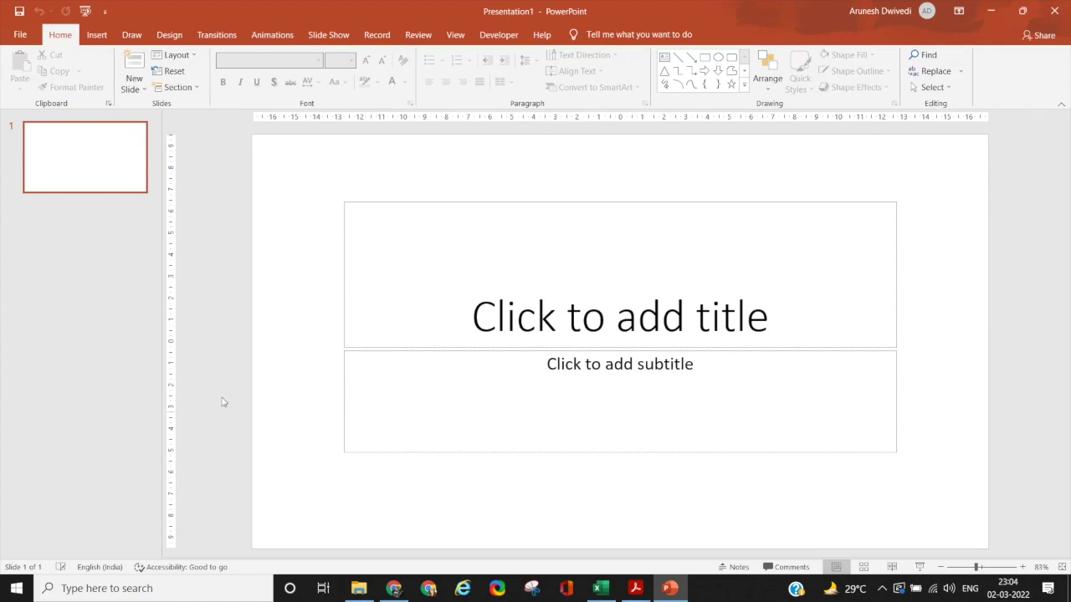
Step: Open the custom slide size settings for the new presentation
click(169, 37)
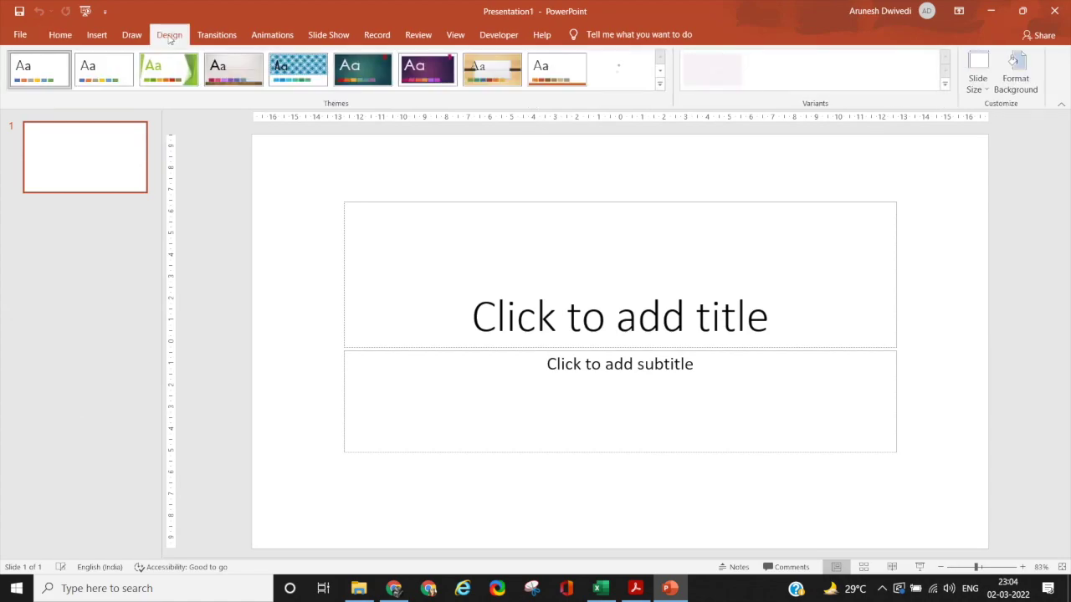
click(981, 76)
click(1012, 162)
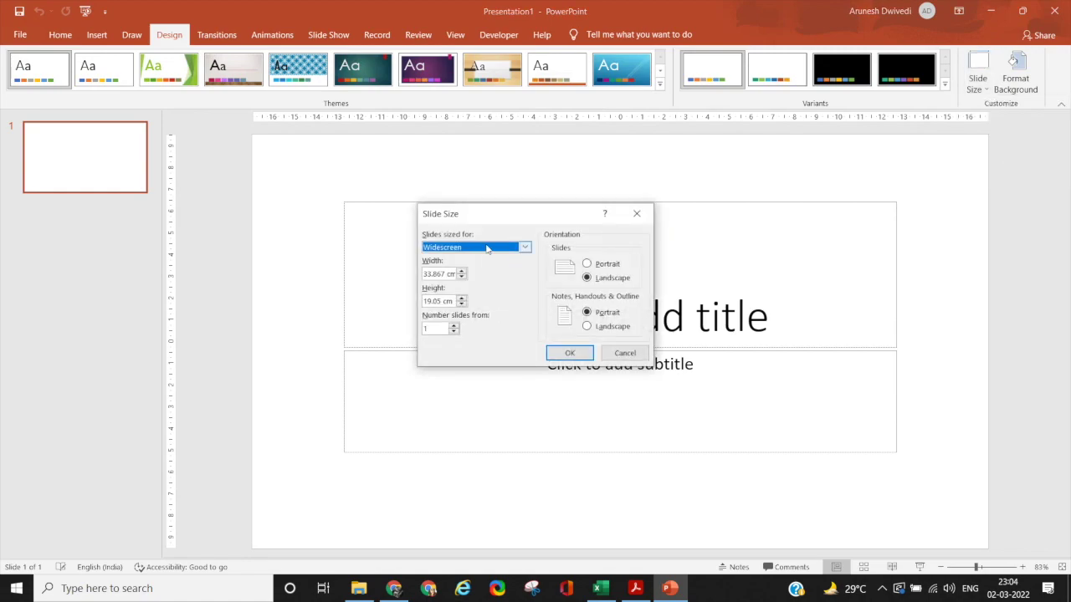